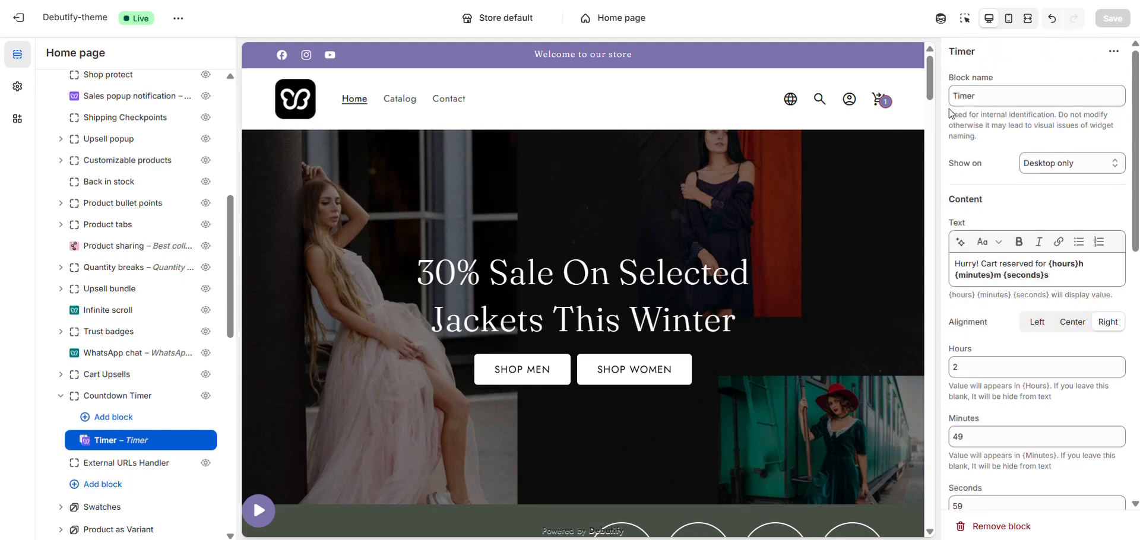
# - Review the Timer block settings and open the cart drawer to preview the countdown timer
pyautogui.scroll(-9, 1014, 149)
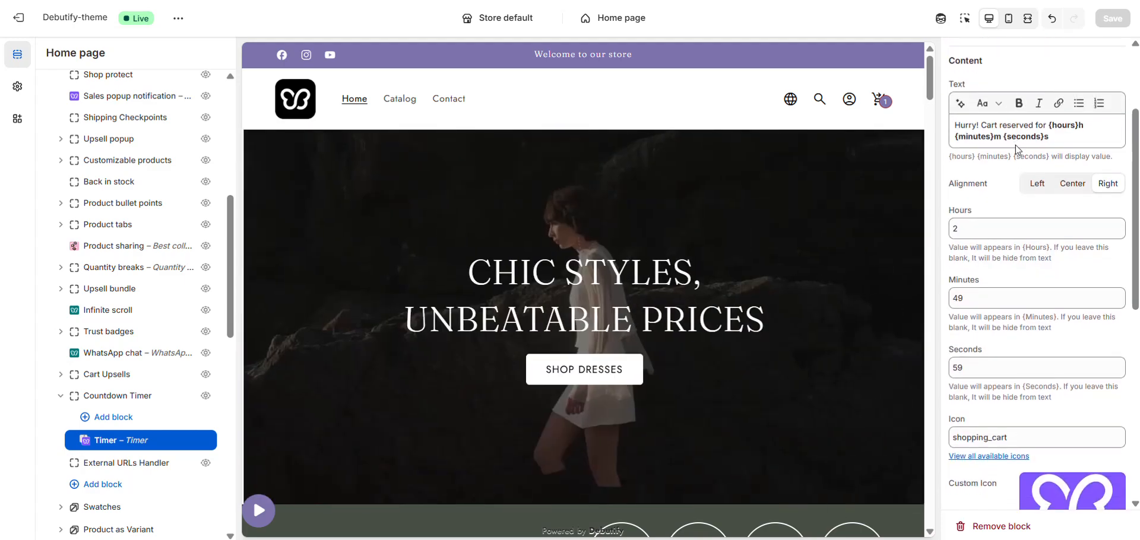
pyautogui.scroll(-1, 1033, 309)
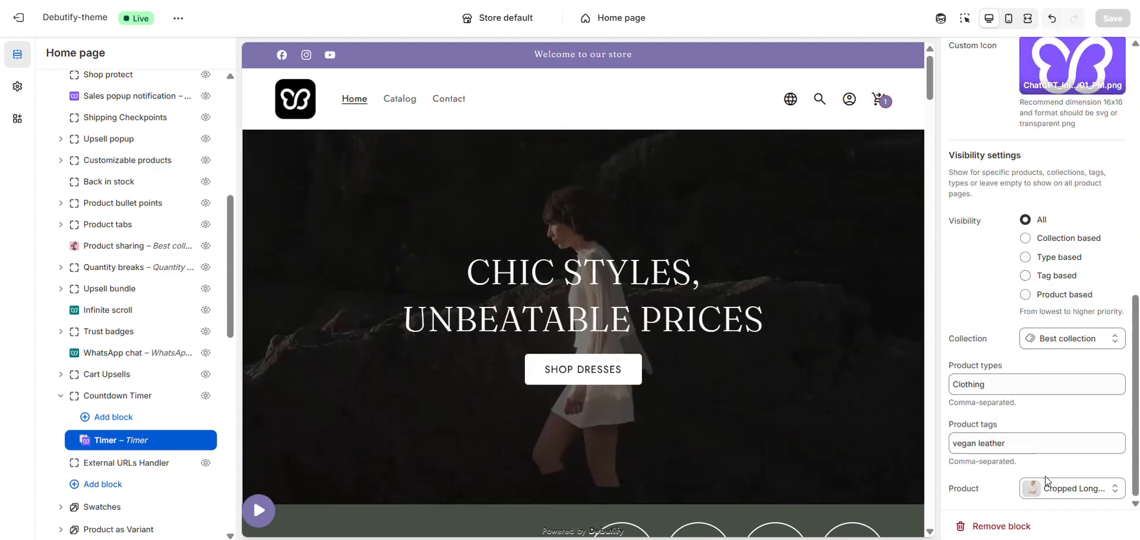
pyautogui.scroll(10, 1032, 358)
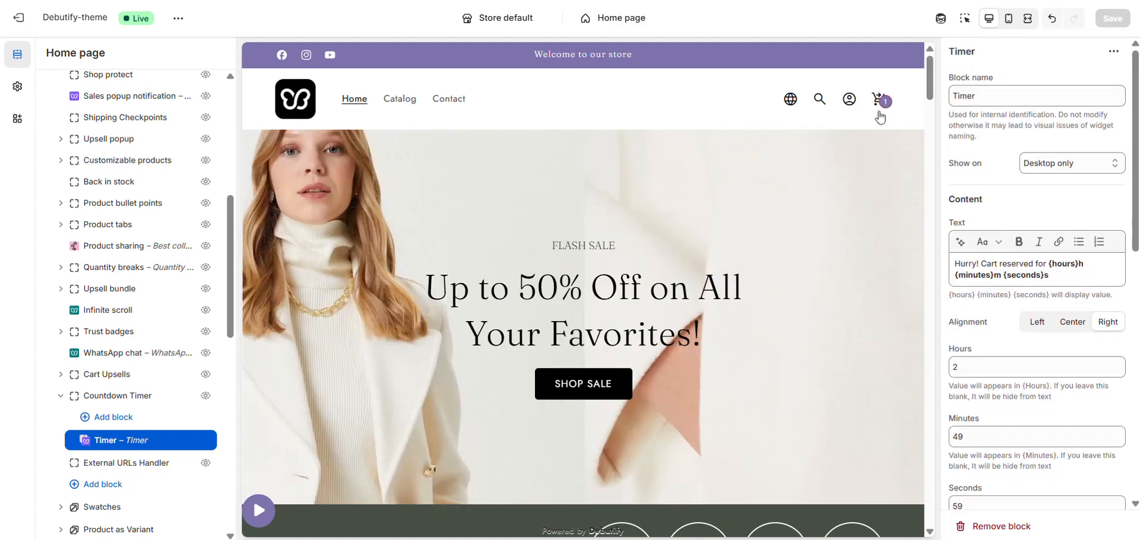
pyautogui.click(878, 115)
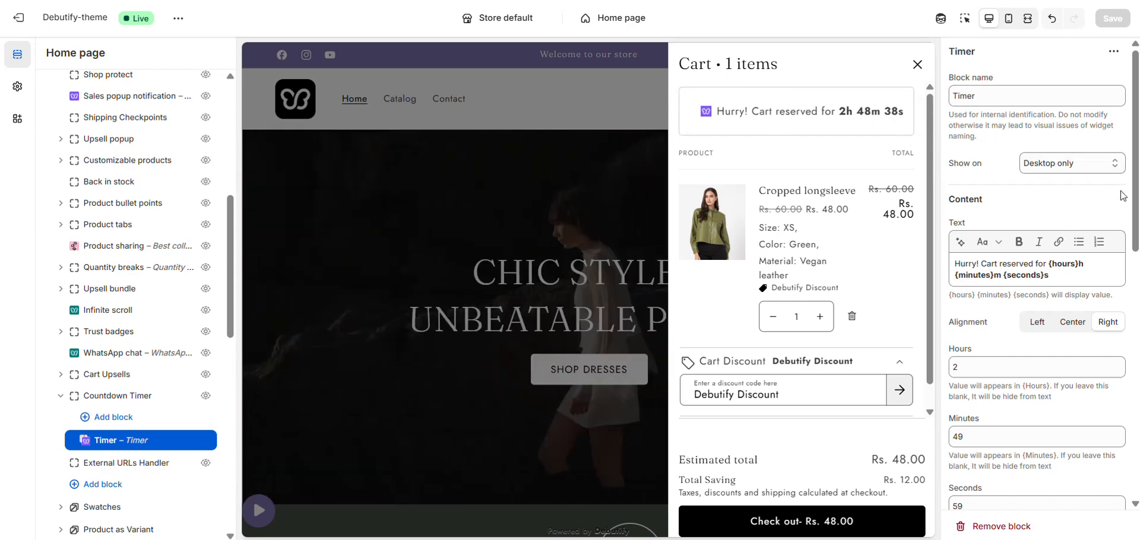
# - Select the Countdown Timer section in the Debutify Widgets group
pyautogui.scroll(-10, 1111, 270)
pyautogui.scroll(10, 1104, 292)
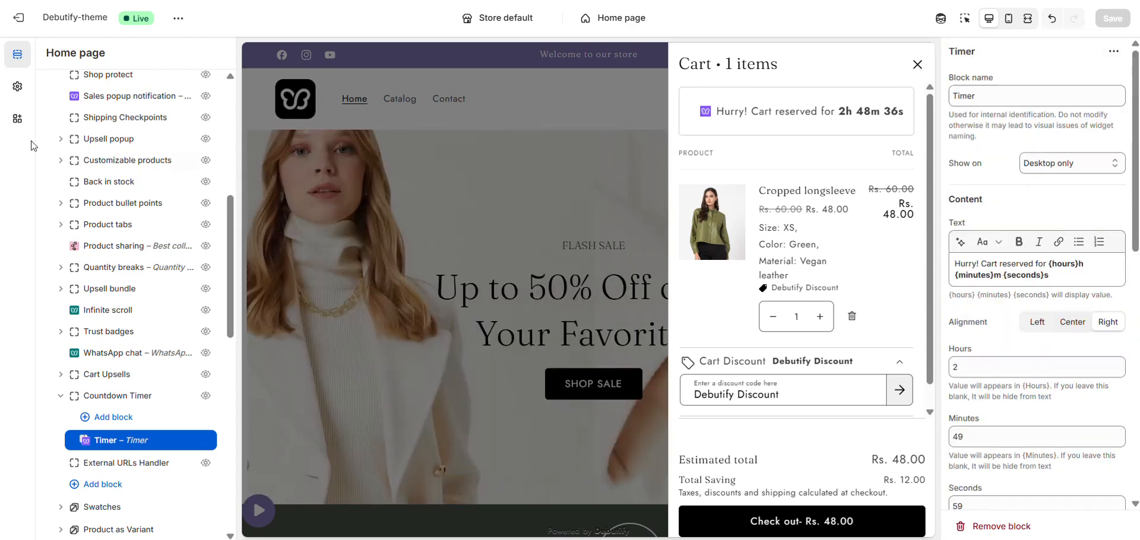
pyautogui.scroll(6, 179, 113)
pyautogui.click(52, 88)
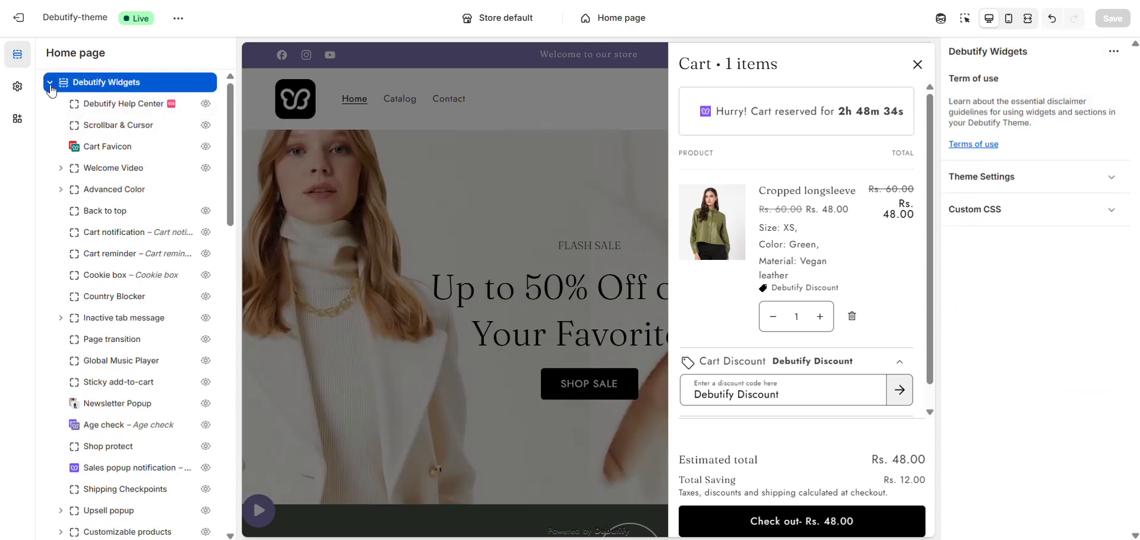
pyautogui.click(51, 86)
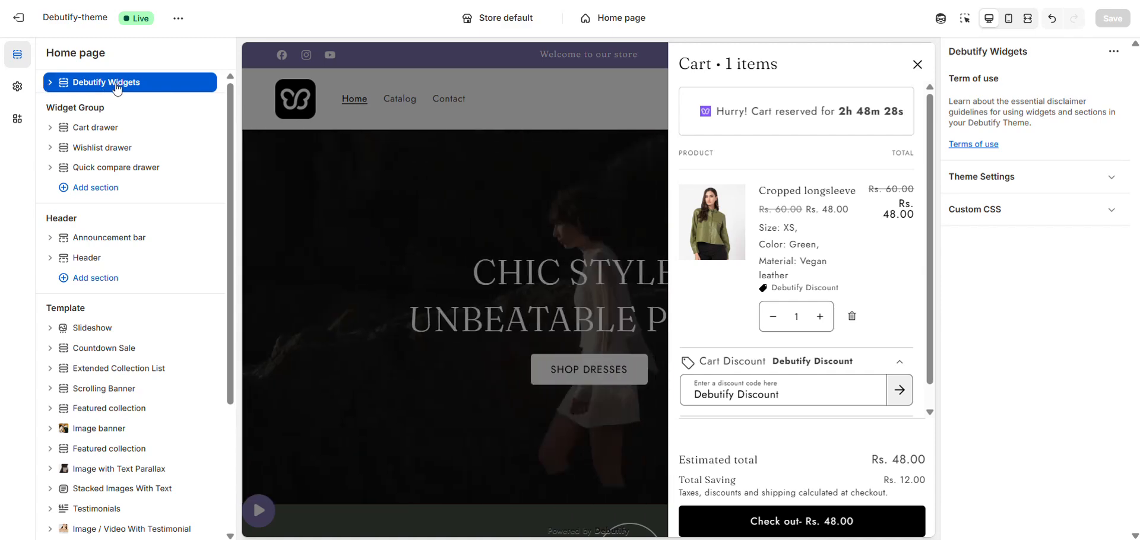
pyautogui.click(118, 87)
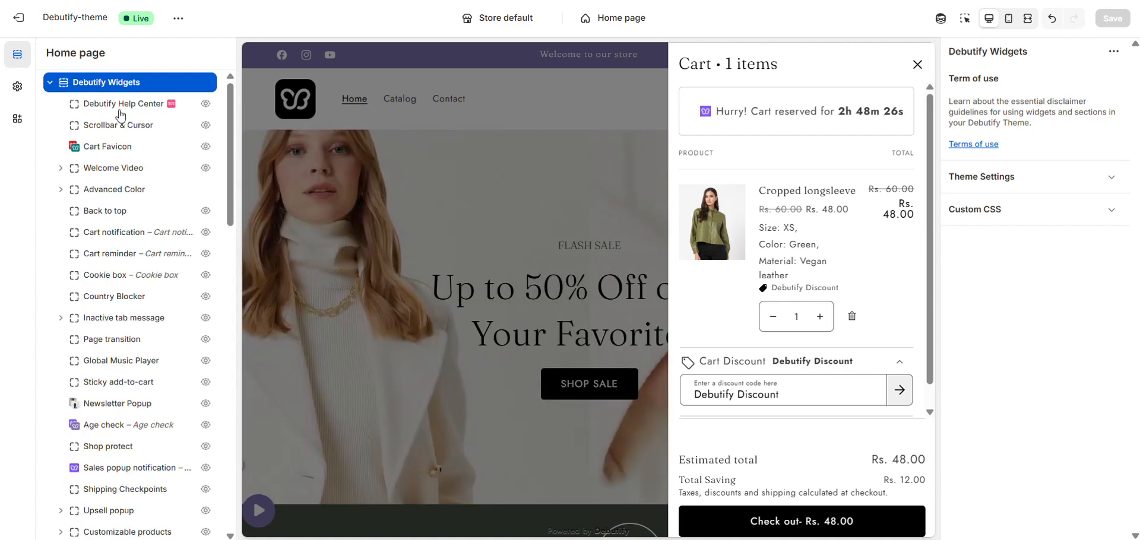
pyautogui.scroll(-4, 157, 208)
pyautogui.scroll(-3, 126, 332)
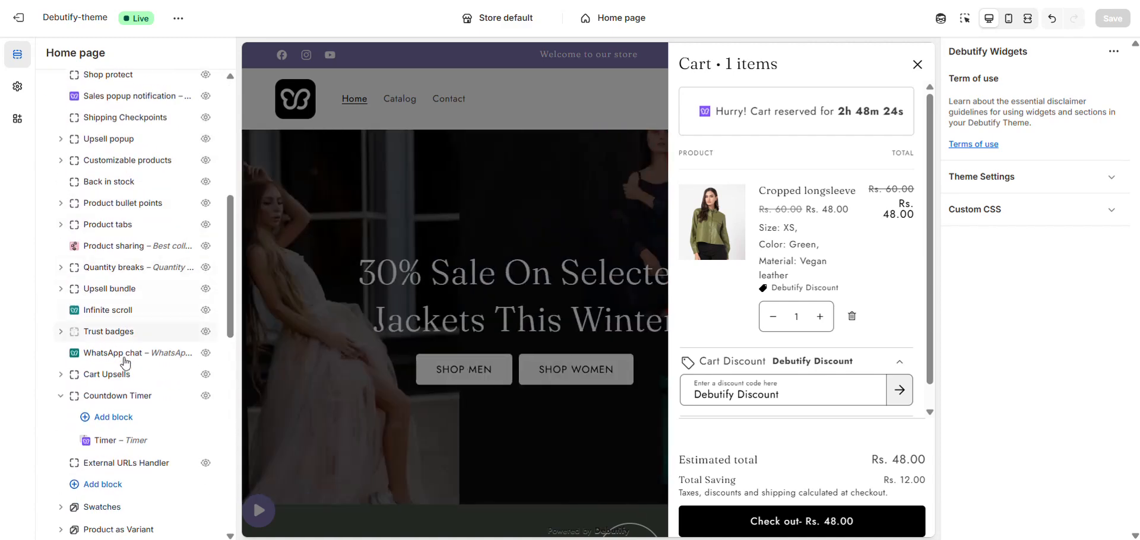
pyautogui.click(126, 400)
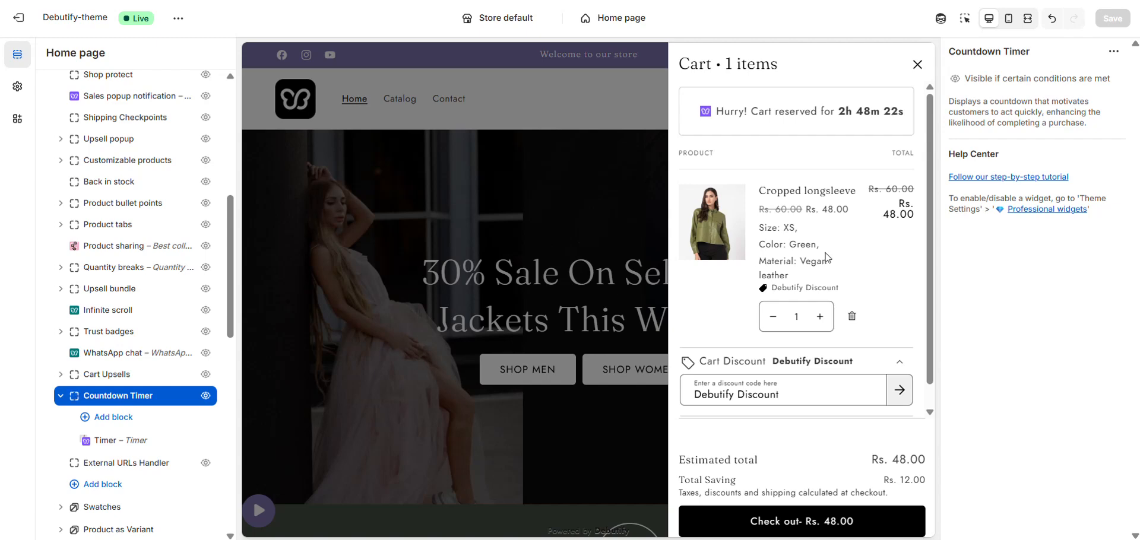
# - Open the Professional widgets theme settings and return to the sections list
pyautogui.click(1044, 211)
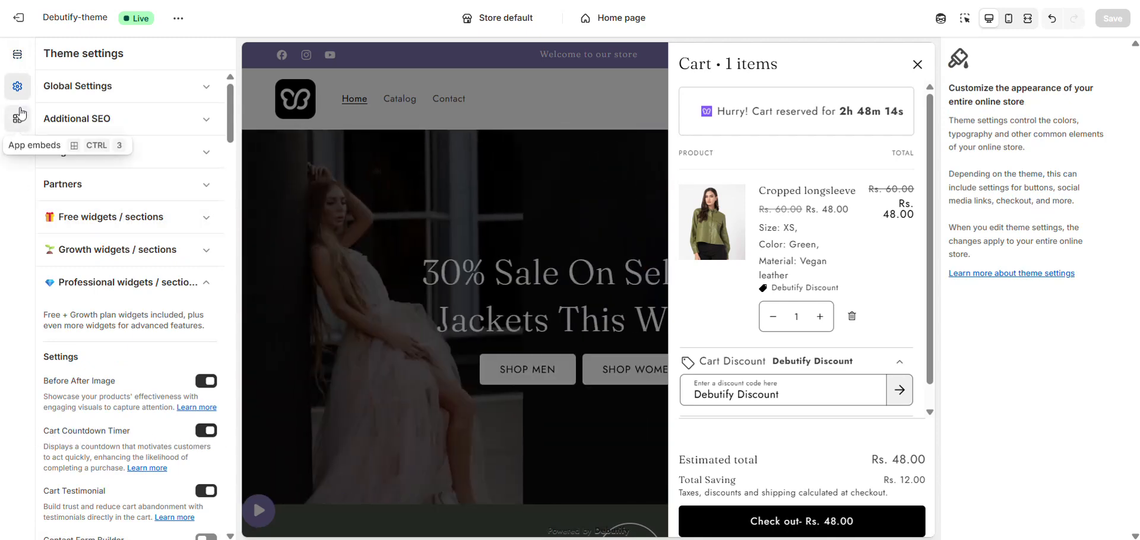
pyautogui.click(16, 60)
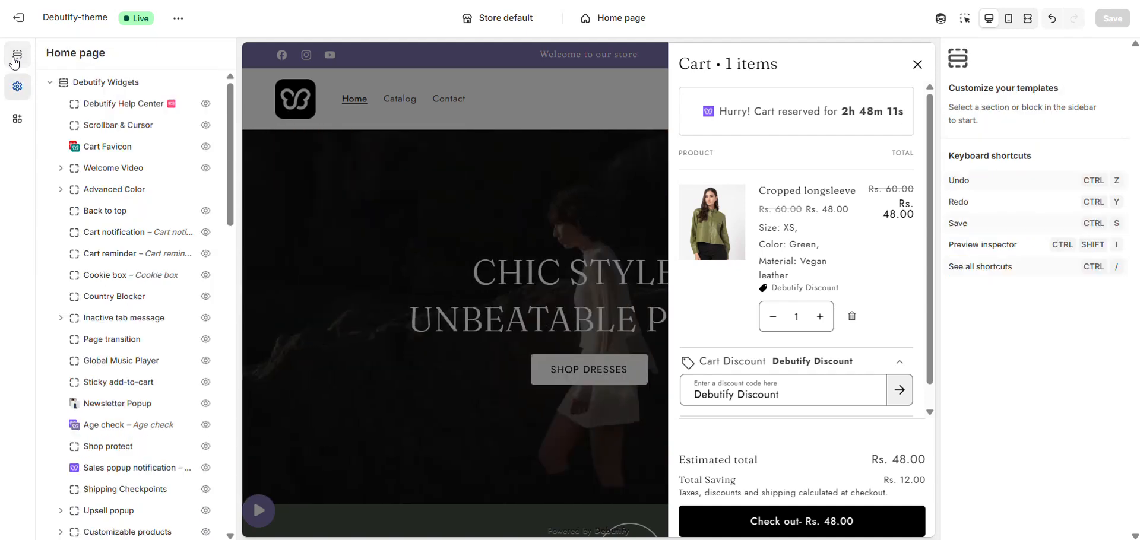
# - Reopen the Timer block under the Countdown Timer section
pyautogui.click(89, 82)
pyautogui.scroll(-8, 122, 293)
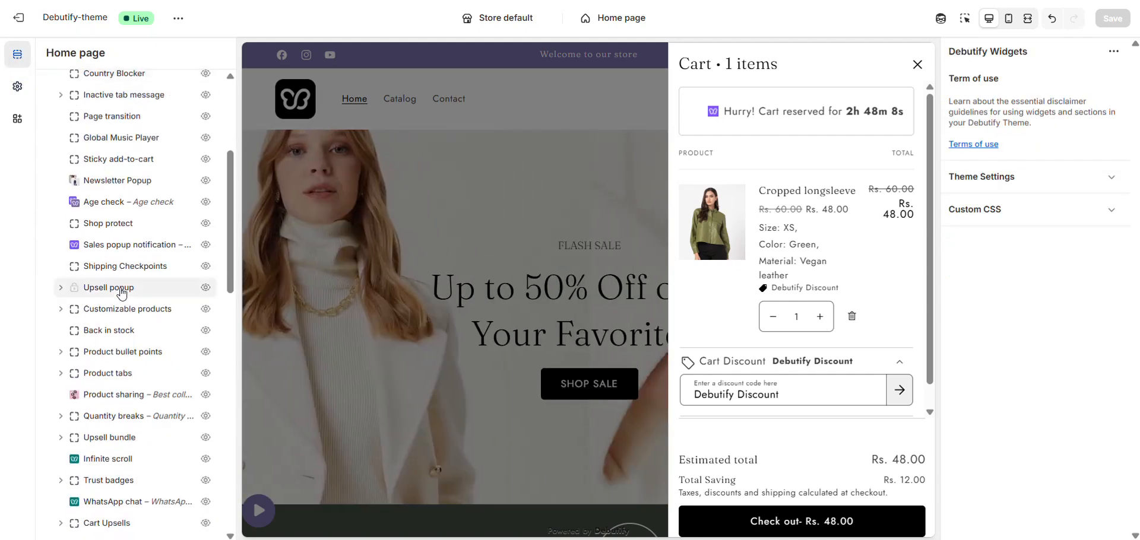
pyautogui.click(119, 326)
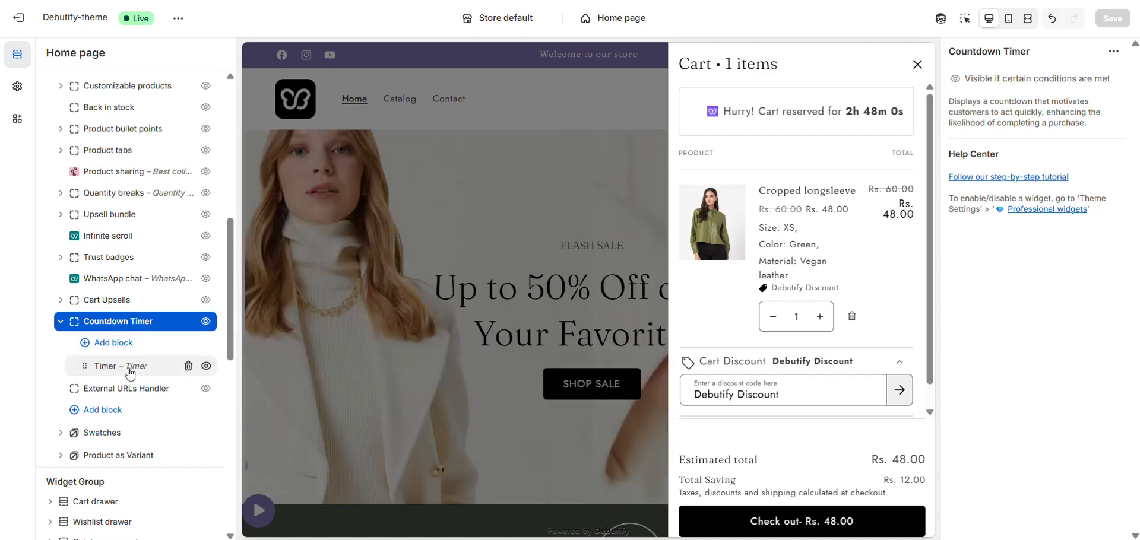
pyautogui.click(126, 369)
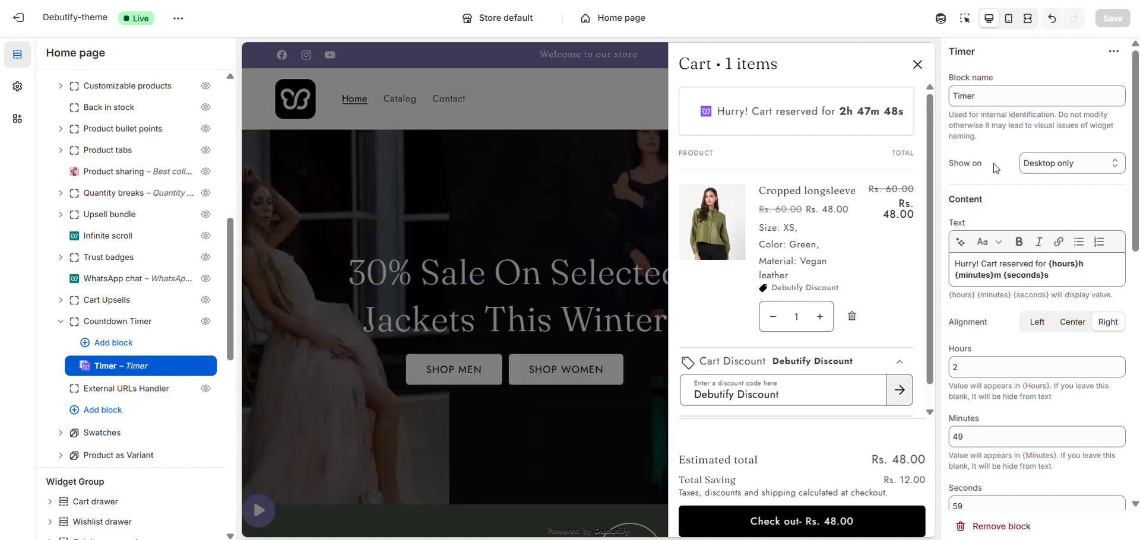
# - Set the Timer block to show on Mobile only and preview the store in mobile view
pyautogui.click(1048, 163)
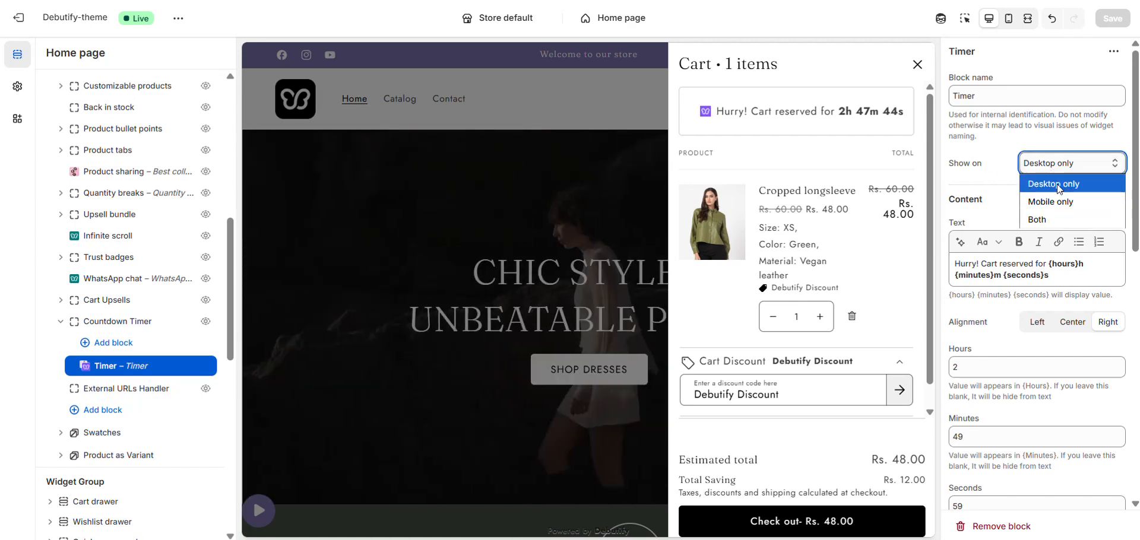
pyautogui.click(1057, 185)
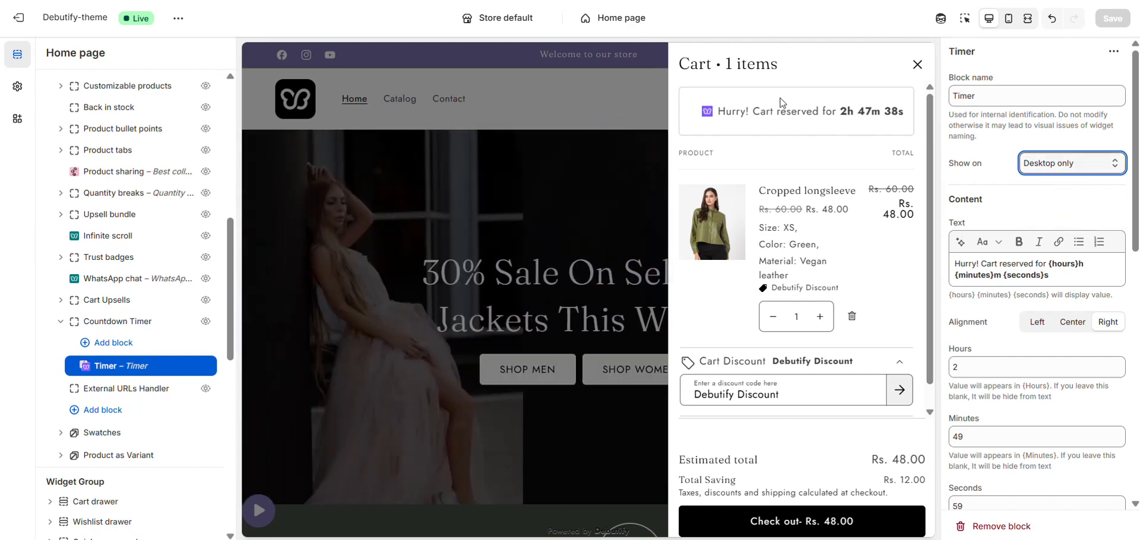
pyautogui.click(1051, 167)
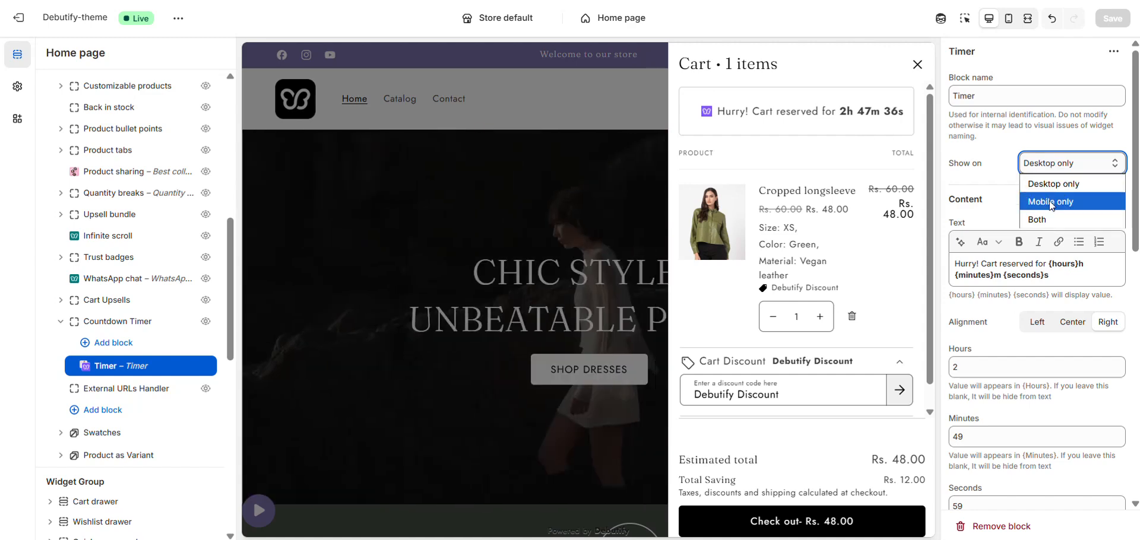
pyautogui.click(1049, 200)
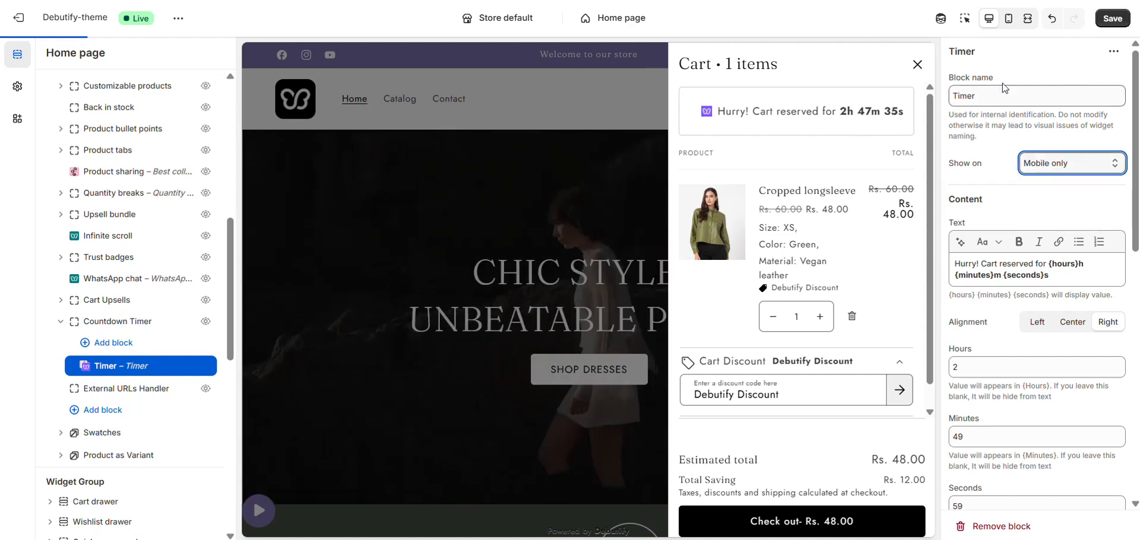
pyautogui.click(1007, 21)
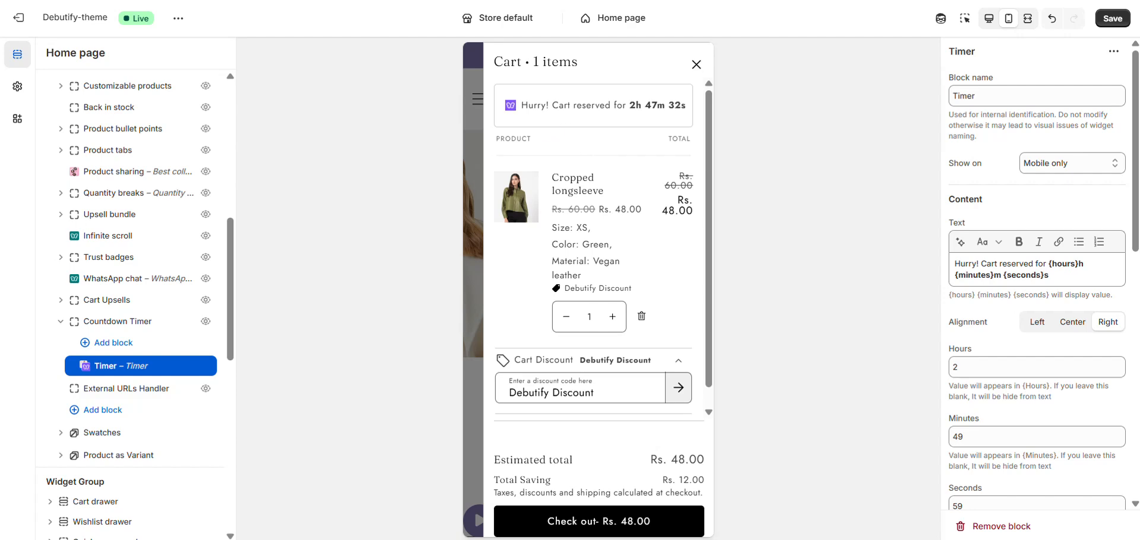
# - Set the Timer block to show on Both and switch the preview back to desktop
pyautogui.click(1044, 163)
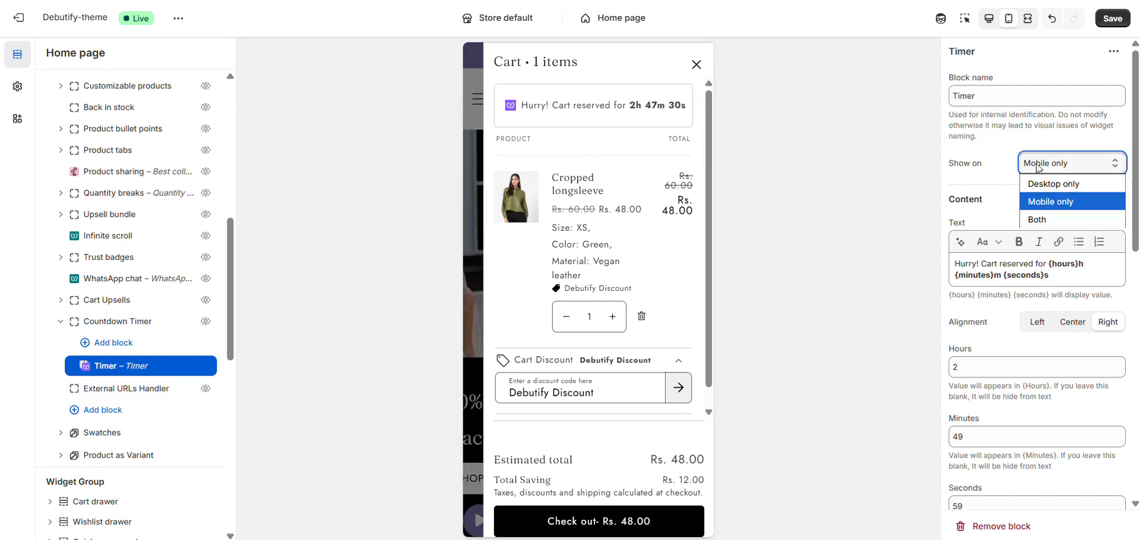
pyautogui.click(1043, 214)
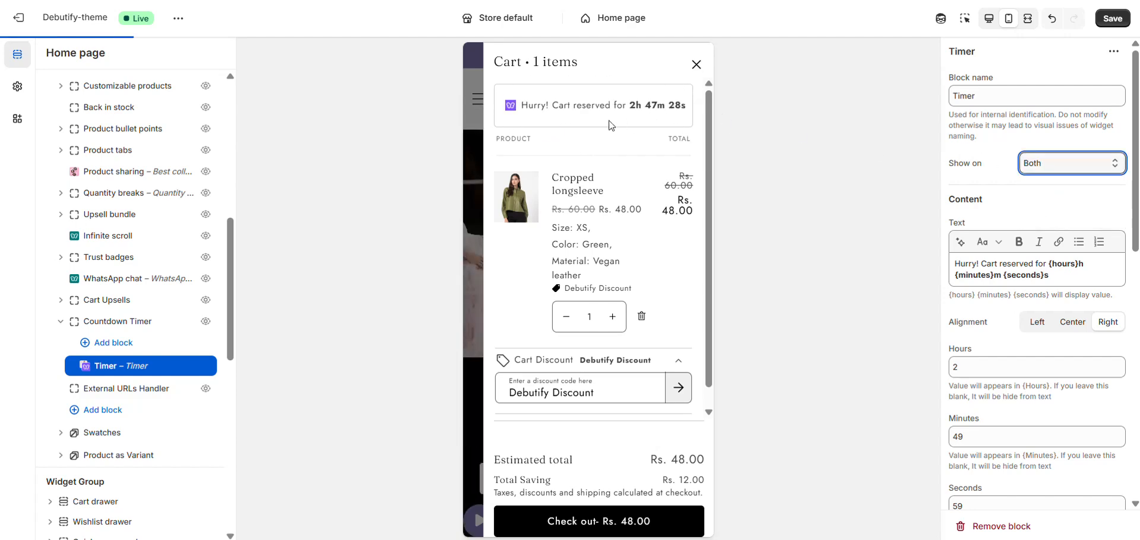
pyautogui.click(988, 19)
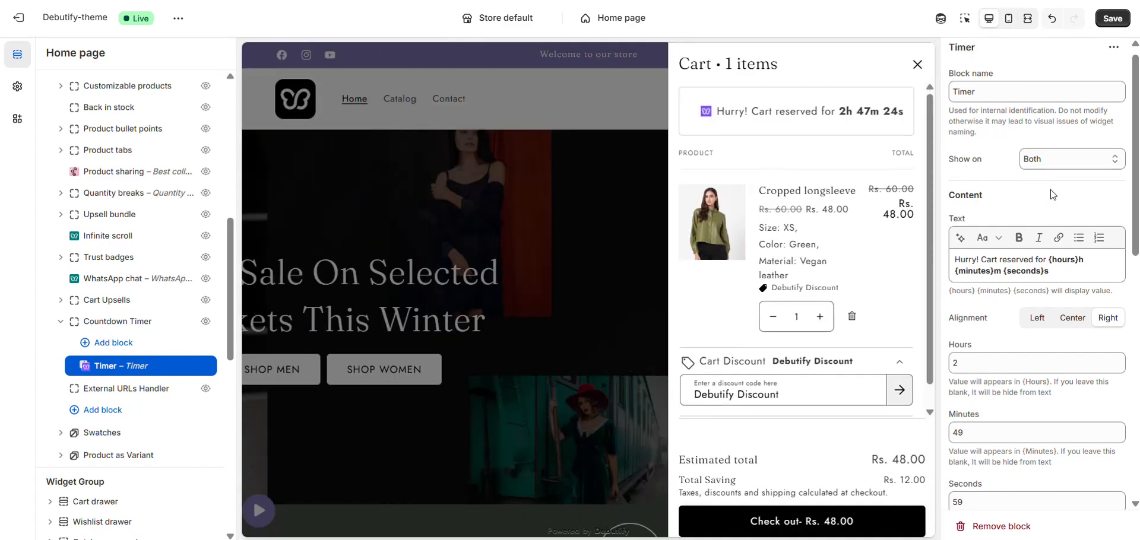
# - Set the timer alignment to Left and save
pyautogui.scroll(-2, 961, 154)
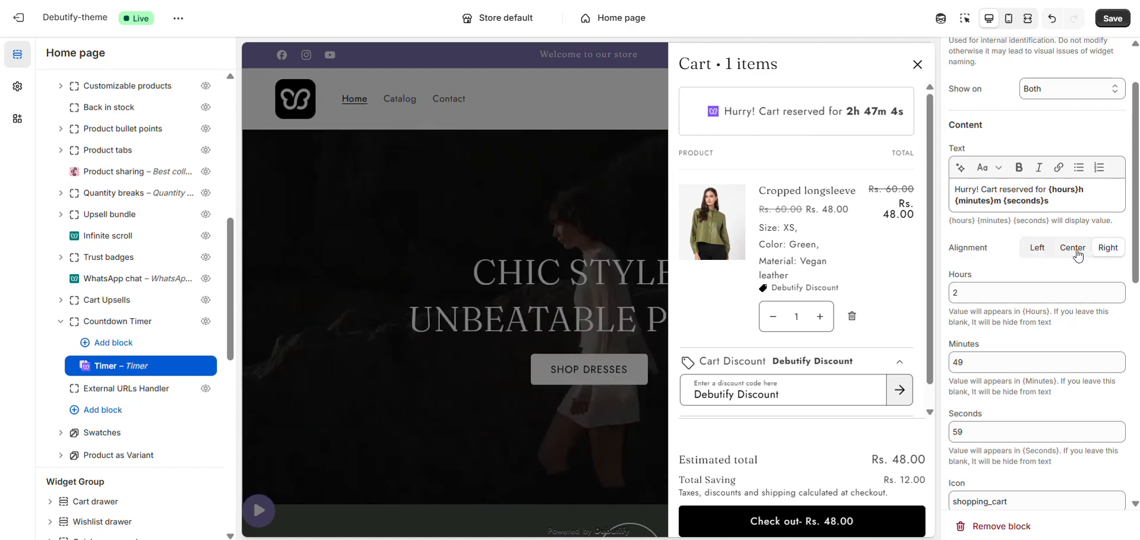
pyautogui.click(1035, 252)
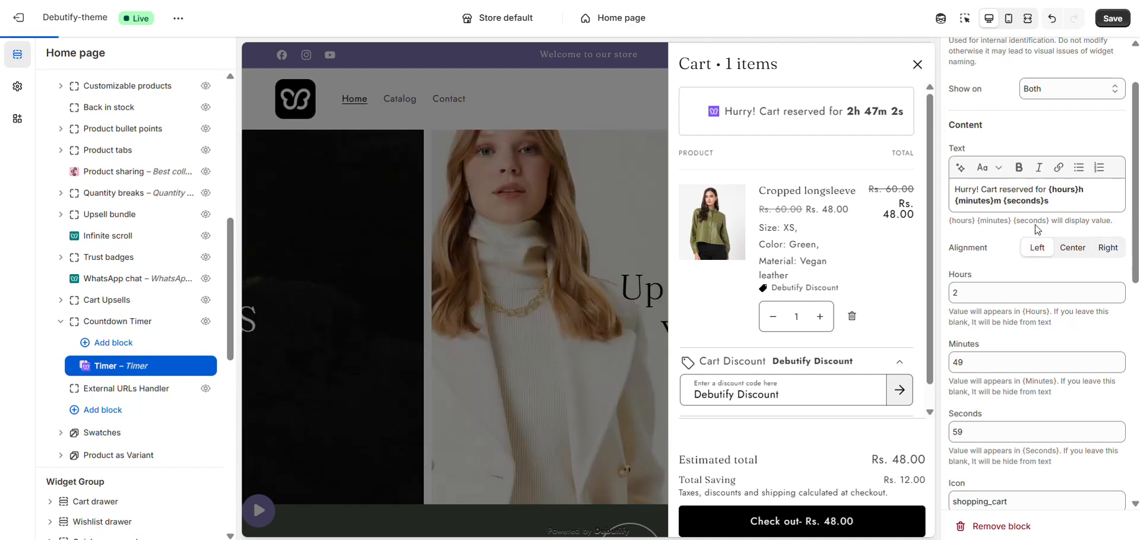
pyautogui.click(1112, 19)
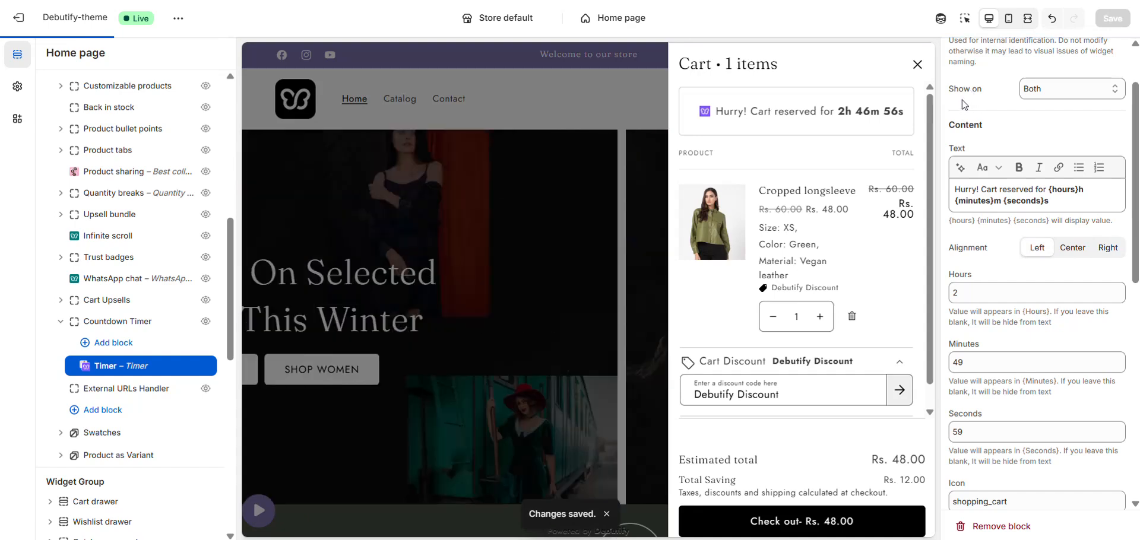
# - Close the cart drawer, set the timer alignment to Center and save
pyautogui.click(917, 65)
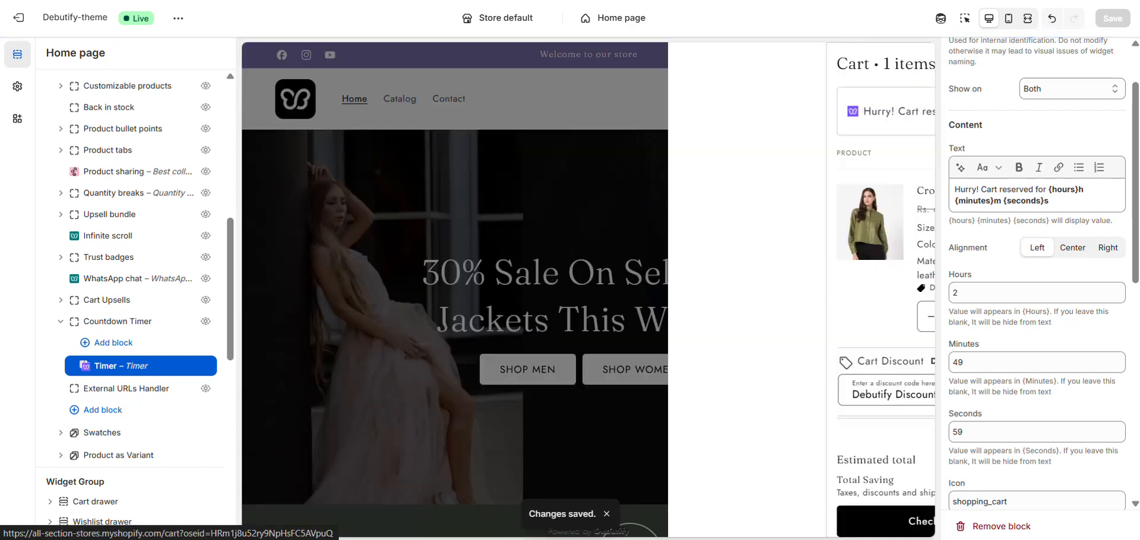
pyautogui.click(1066, 255)
pyautogui.click(1112, 23)
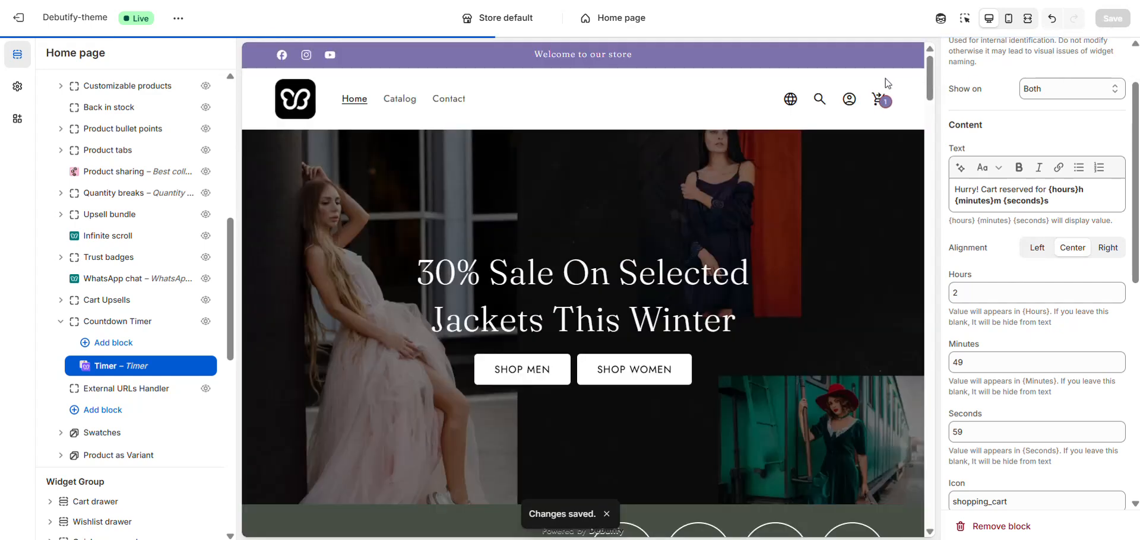
# - Open the cart drawer, set the timer alignment to Right and save
pyautogui.click(880, 100)
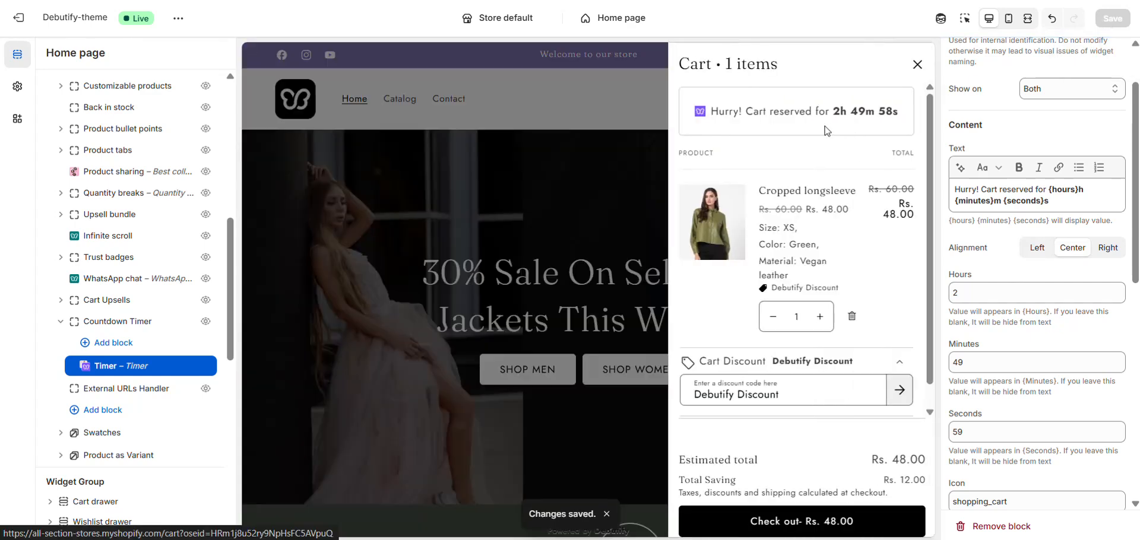
pyautogui.click(1104, 252)
pyautogui.click(1112, 18)
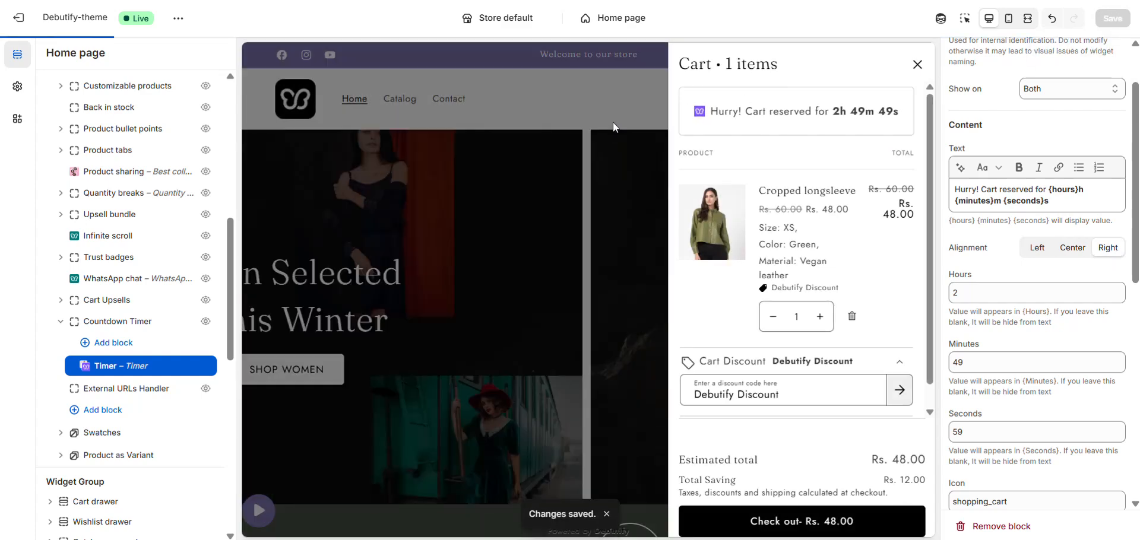
# - Reopen the cart drawer and review the Timer block's icon and visibility settings
pyautogui.click(627, 122)
pyautogui.click(876, 107)
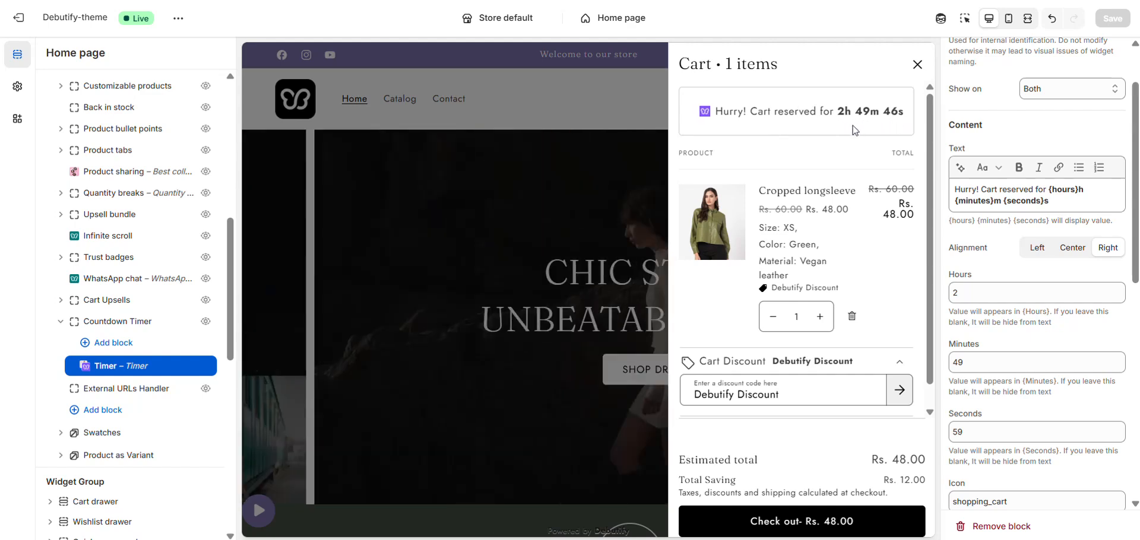
pyautogui.scroll(-4, 1009, 422)
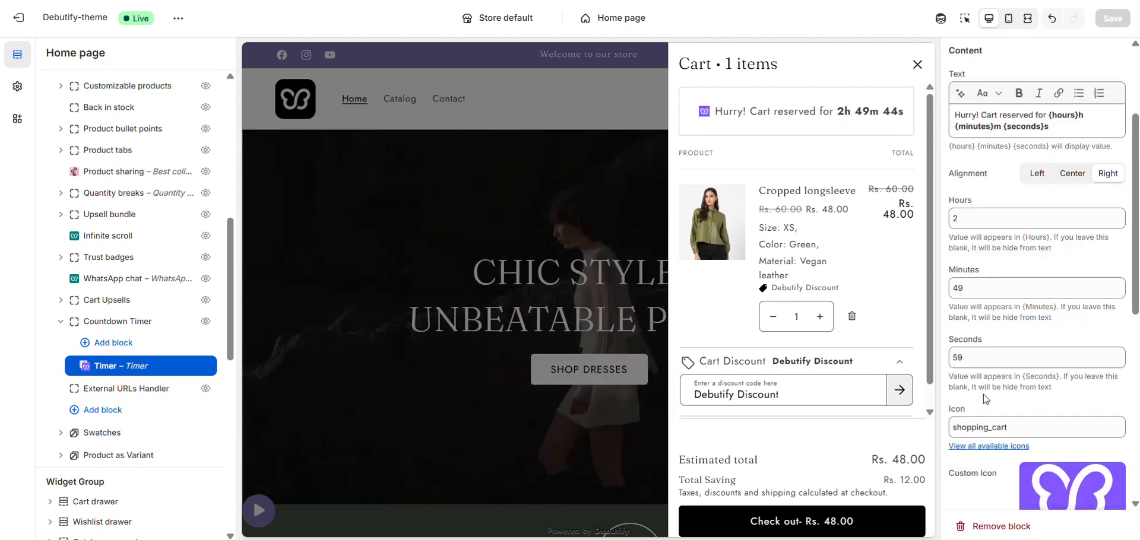
pyautogui.scroll(-2, 953, 268)
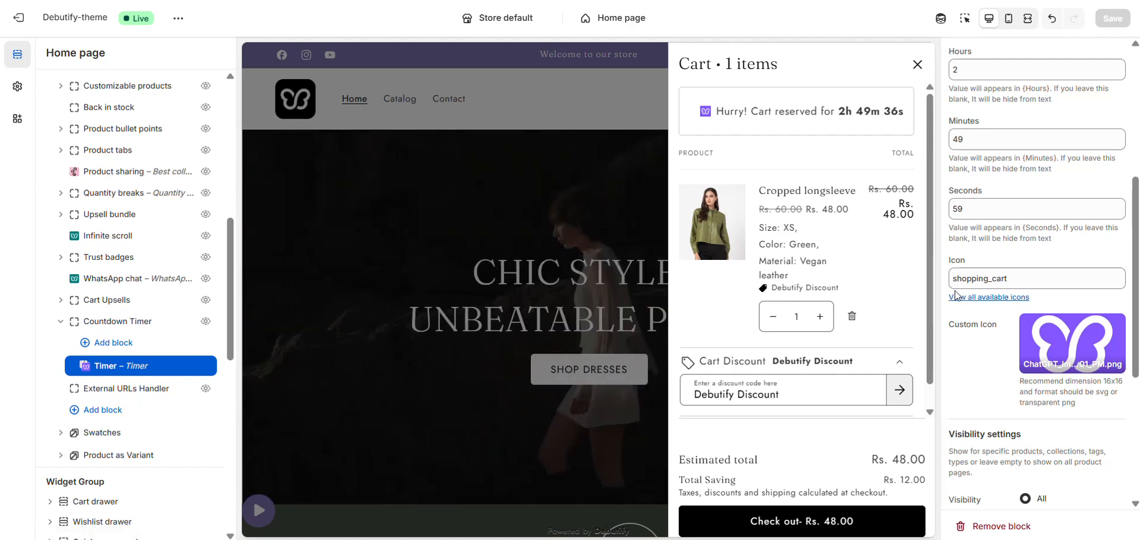
pyautogui.scroll(-2, 1002, 294)
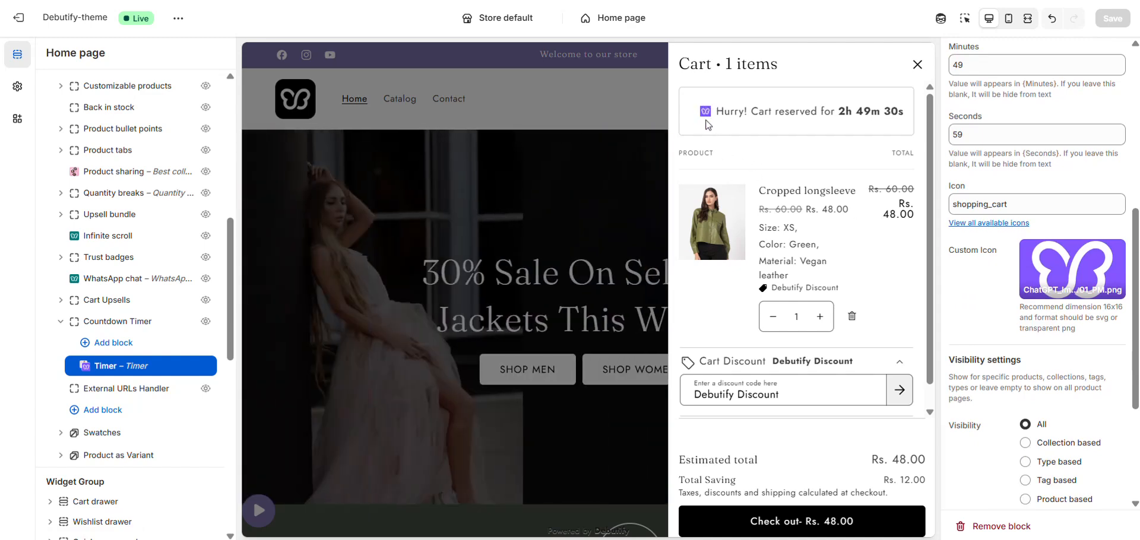
pyautogui.scroll(-2, 972, 303)
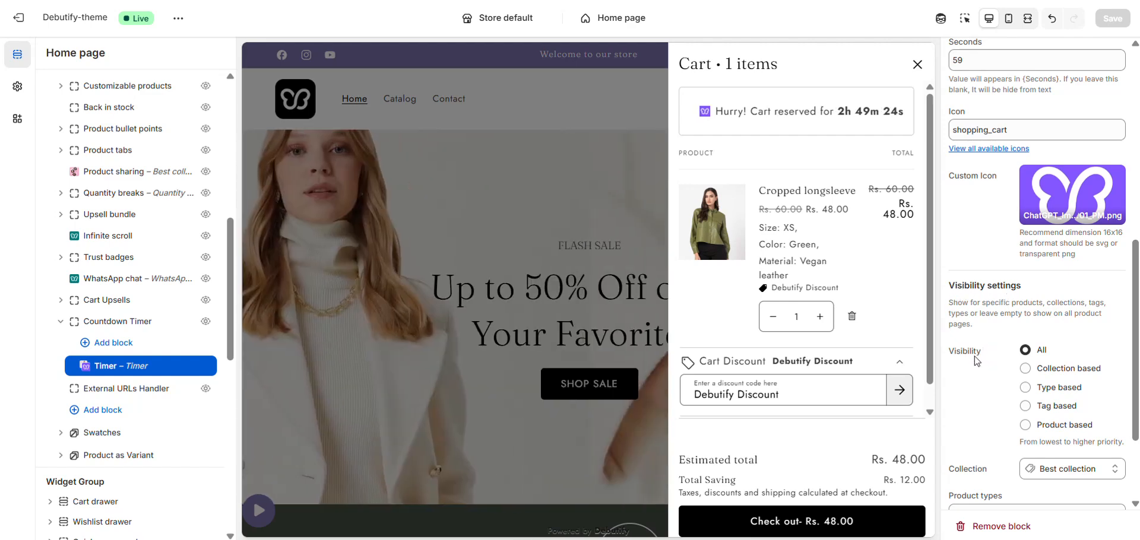
pyautogui.scroll(-2, 975, 360)
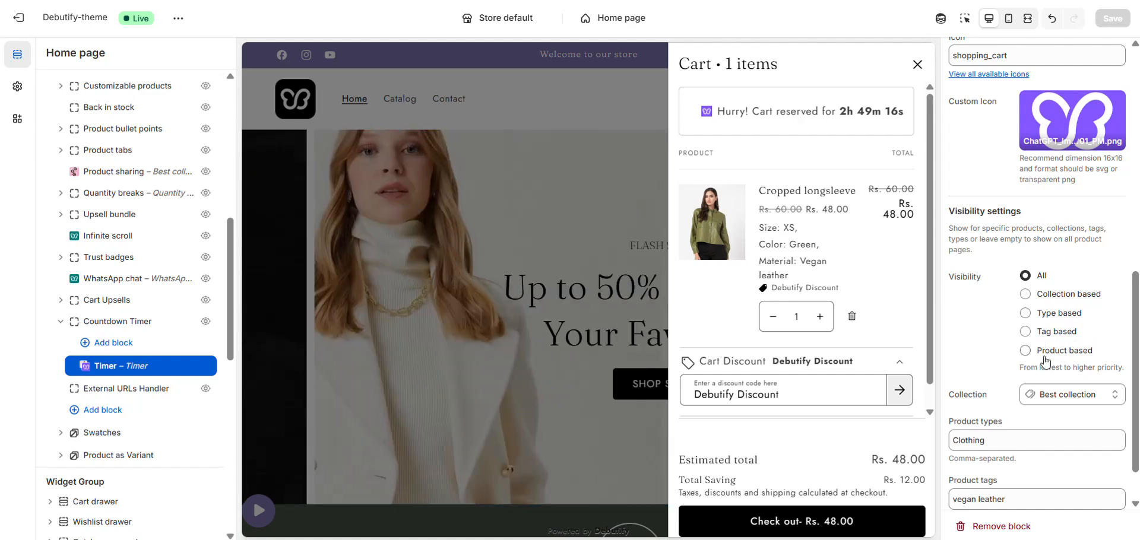
pyautogui.scroll(-1, 1048, 328)
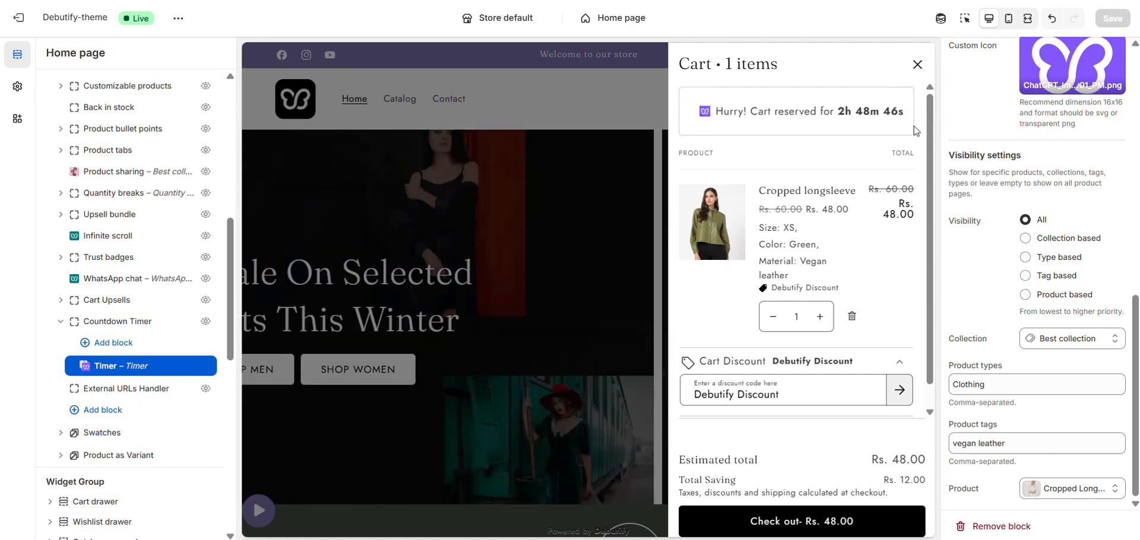
pyautogui.scroll(10, 1081, 178)
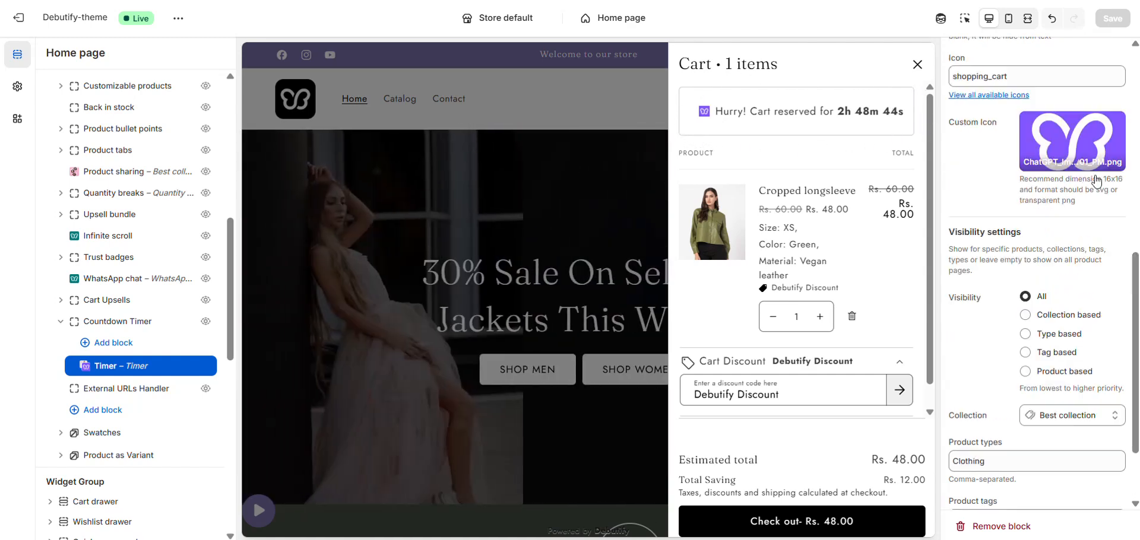